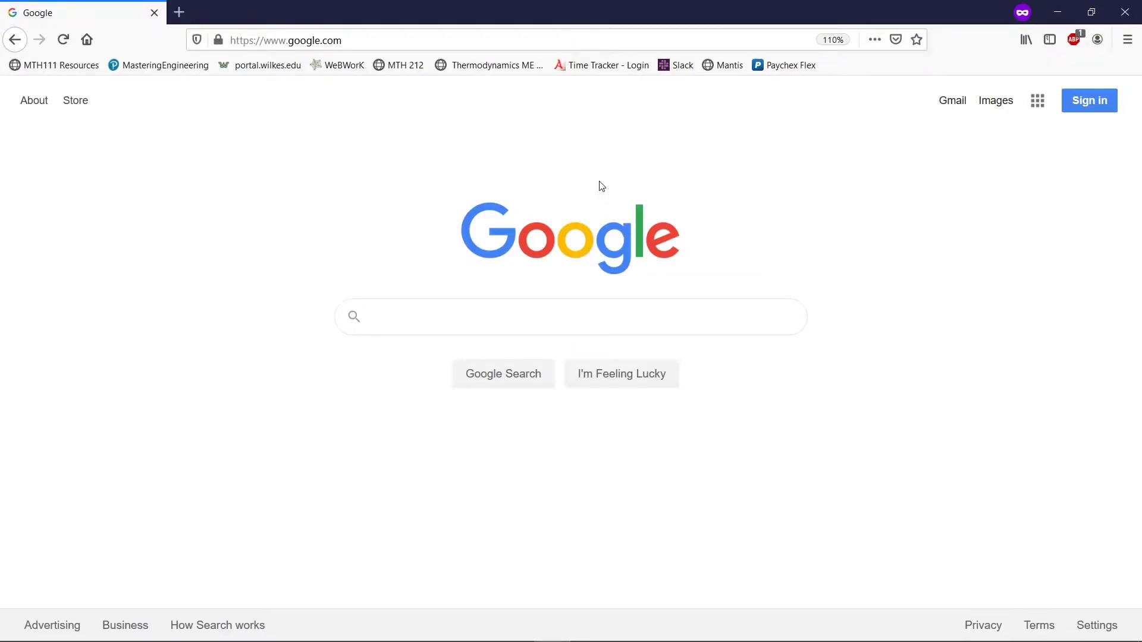
- Search Google for 'fusion 360 free download'
{"action": "left_click", "coordinate": [555, 323]}
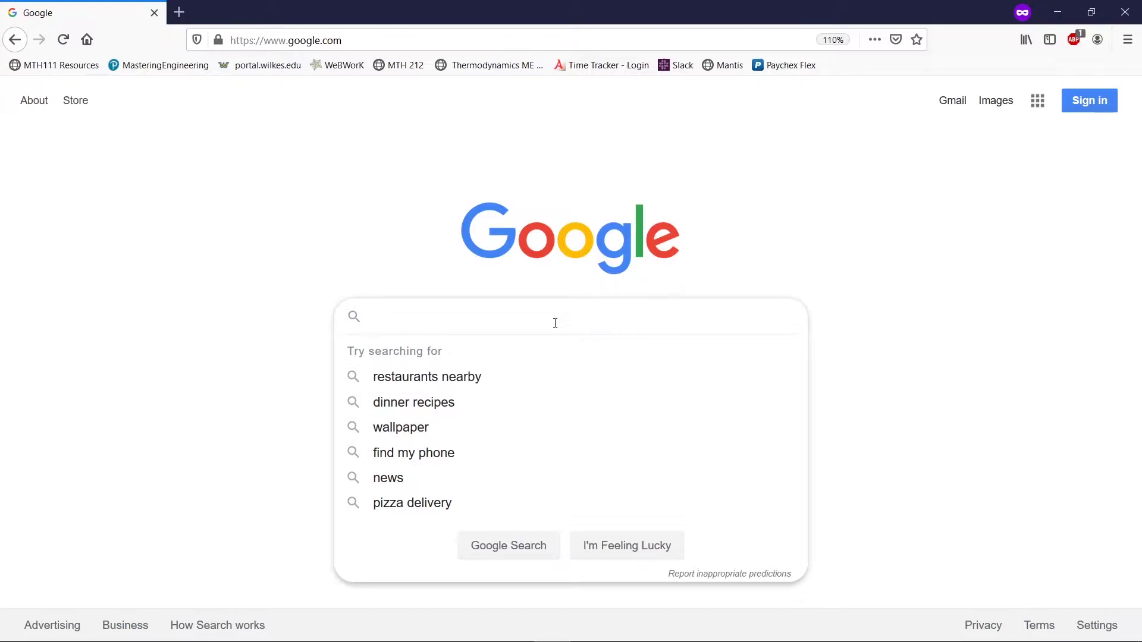
{"action": "type", "text": "fusi"}
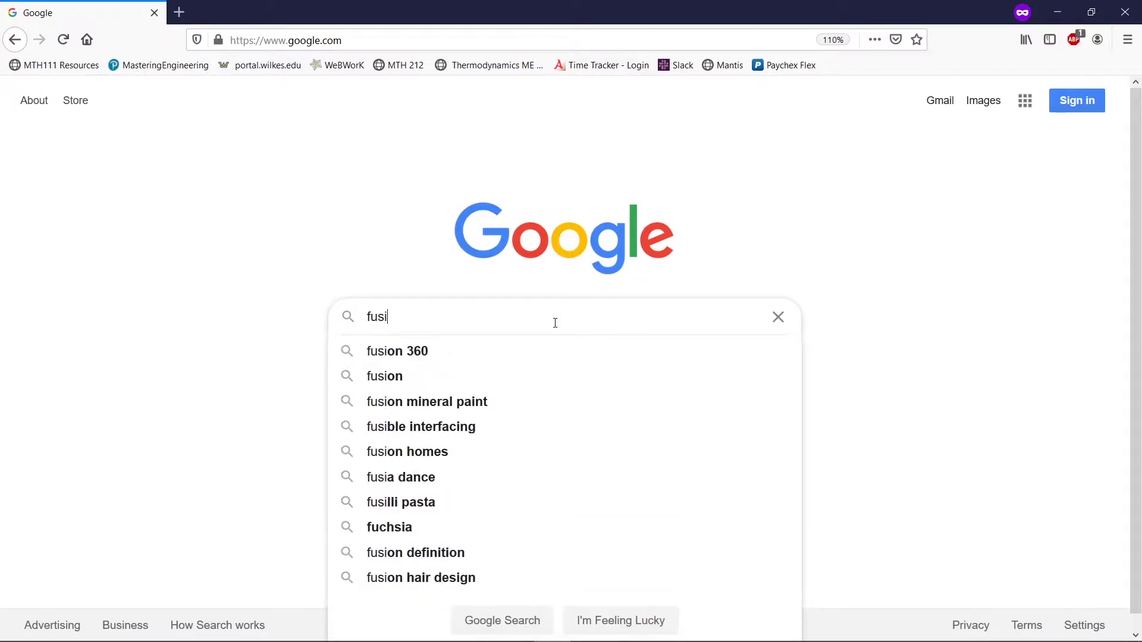
{"action": "type", "text": "on 3"}
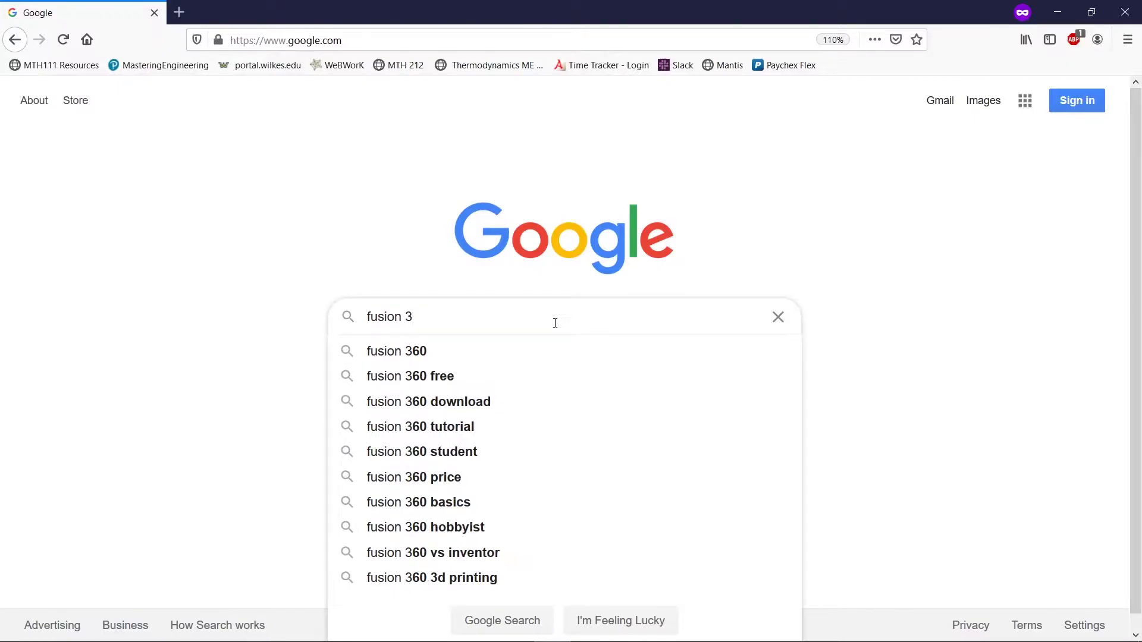
{"action": "type", "text": "60 free d"}
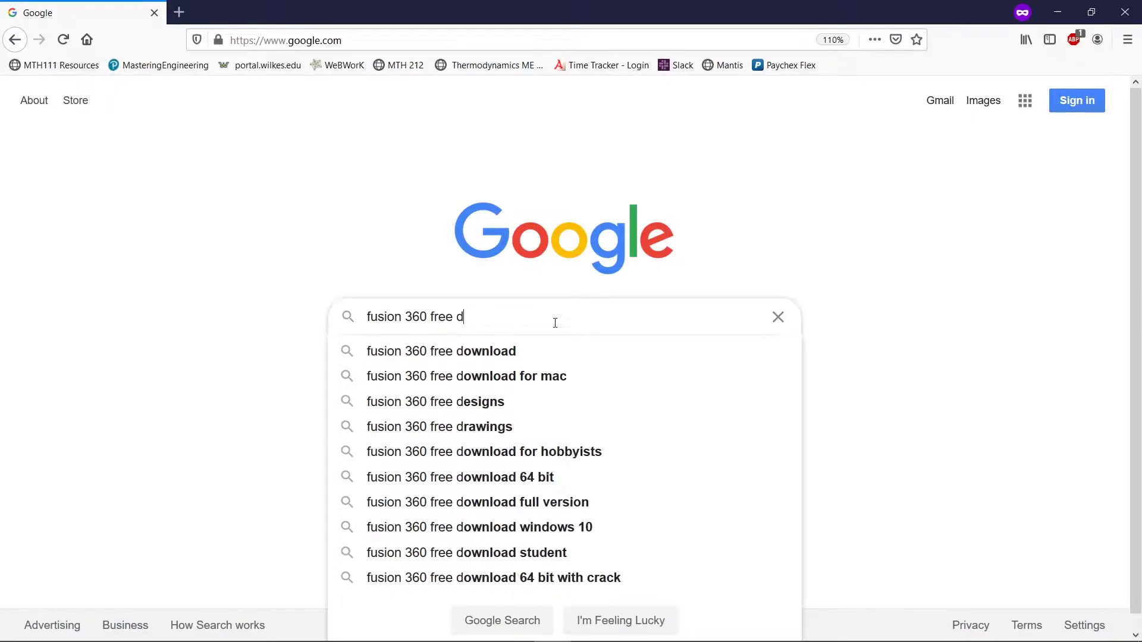
{"action": "type", "text": "ownload"}
{"action": "key", "text": "Return"}
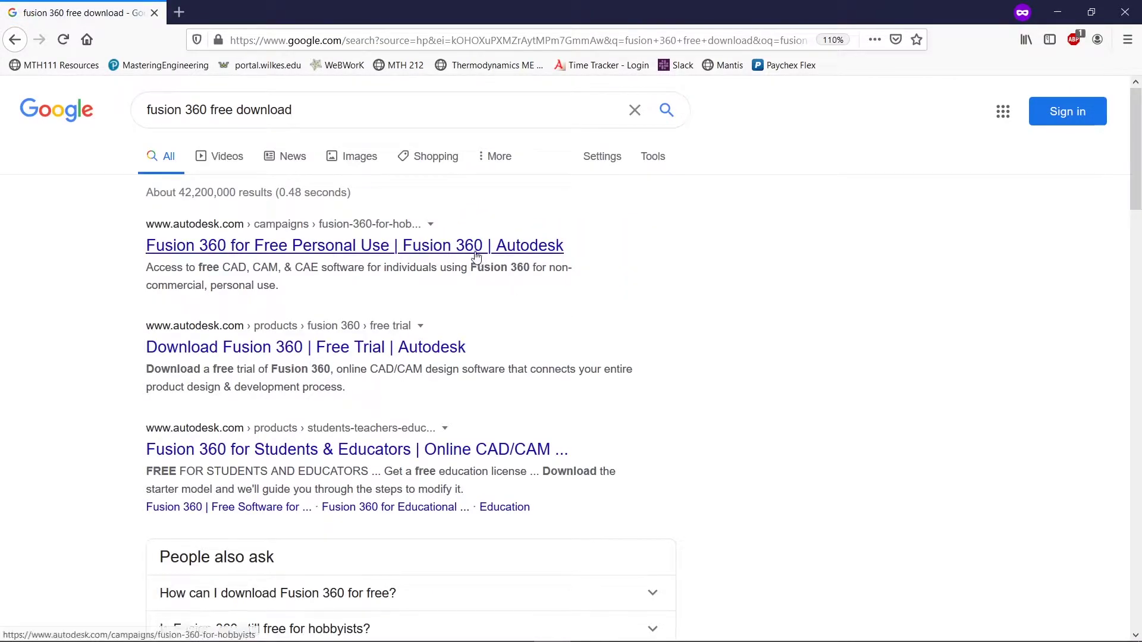
- Open Autodesk's 'Fusion 360 for Free Personal Use' page and scroll to the activation section
{"action": "left_click", "coordinate": [480, 260]}
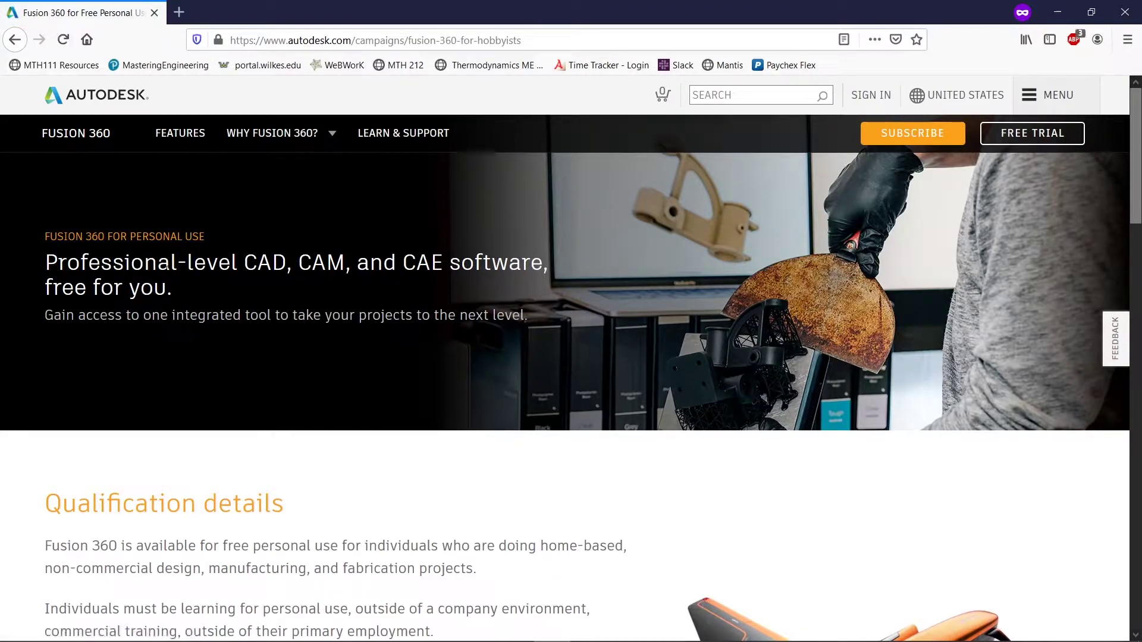
{"action": "scroll", "coordinate": [217, 334], "scroll_direction": "down", "scroll_amount": 4}
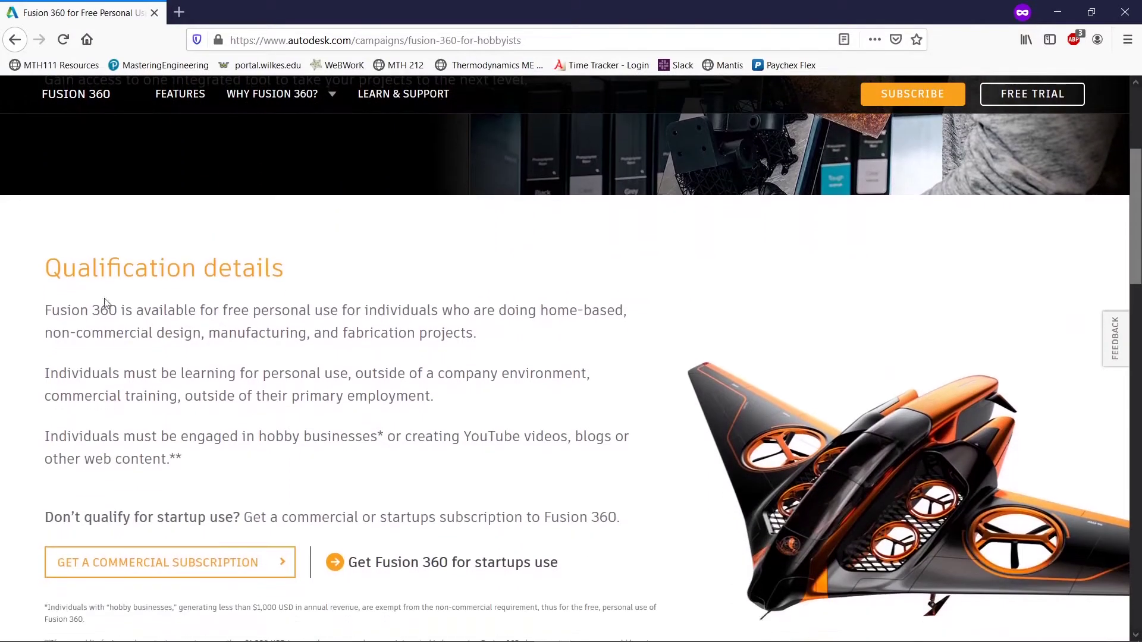
{"action": "left_click_drag", "start_coordinate": [99, 269], "coordinate": [201, 415]}
{"action": "left_click", "coordinate": [214, 461]}
{"action": "scroll", "coordinate": [214, 463], "scroll_direction": "down", "scroll_amount": 10}
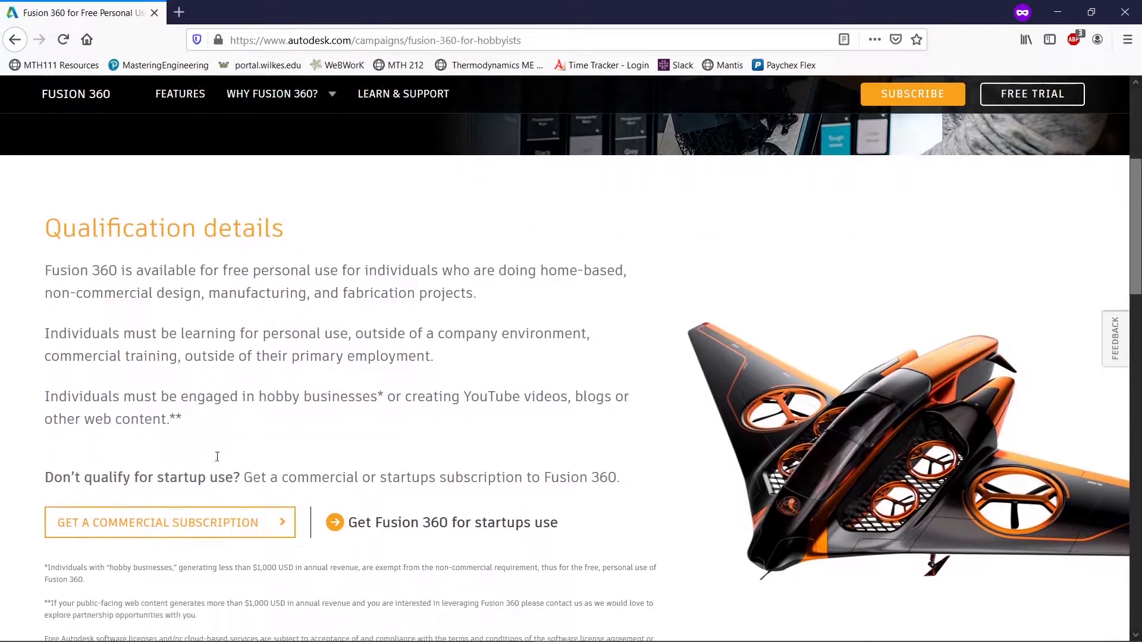
{"action": "scroll", "coordinate": [249, 460], "scroll_direction": "down", "scroll_amount": 10}
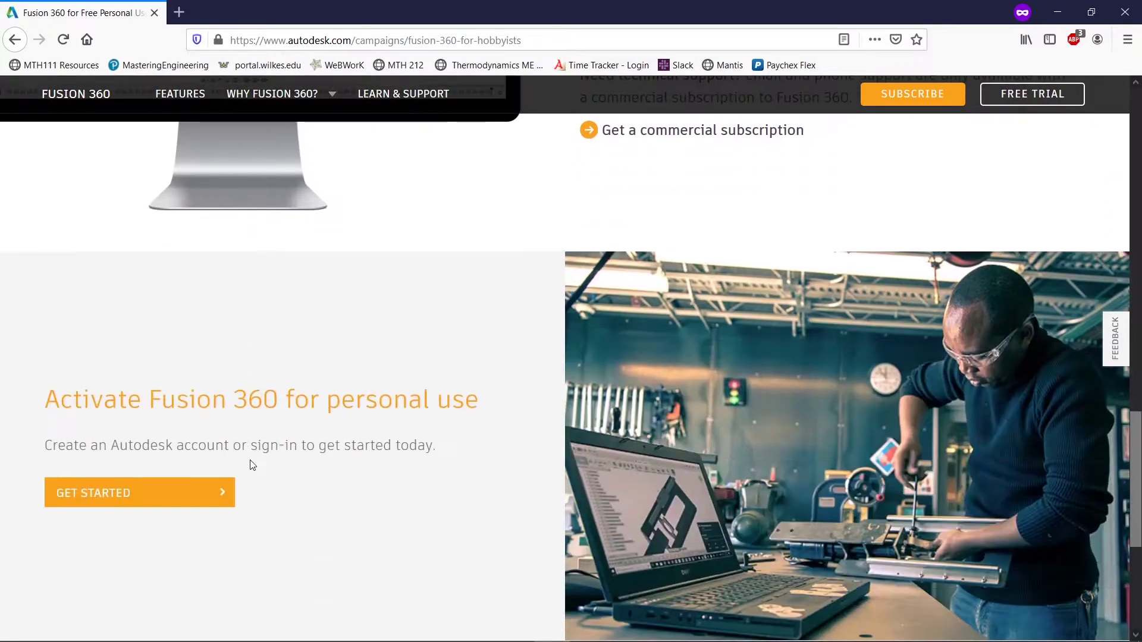
{"action": "scroll", "coordinate": [235, 434], "scroll_direction": "up", "scroll_amount": 4}
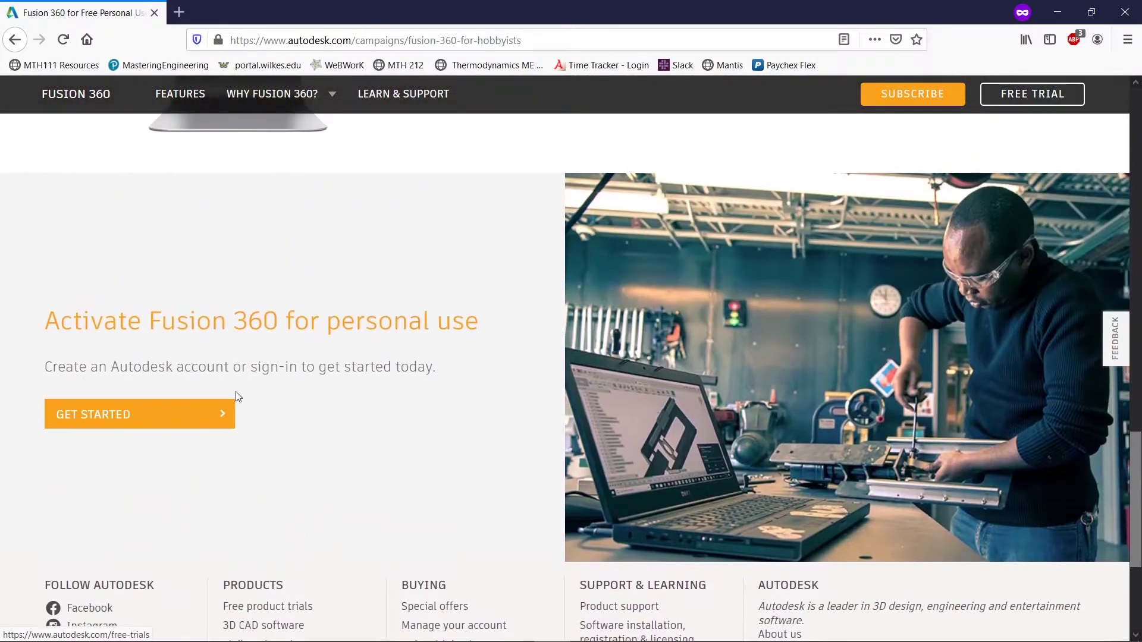
- Start personal-use activation and create an Autodesk account with the user's first and last name
{"action": "left_click", "coordinate": [183, 415]}
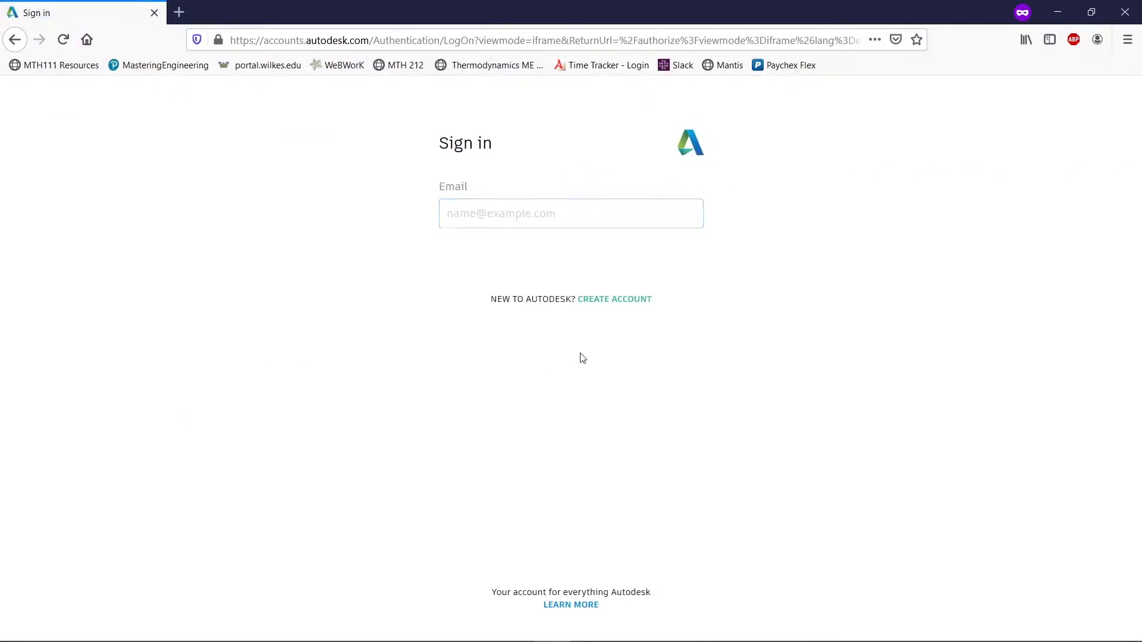
{"action": "left_click", "coordinate": [635, 301]}
{"action": "left_click", "coordinate": [513, 200]}
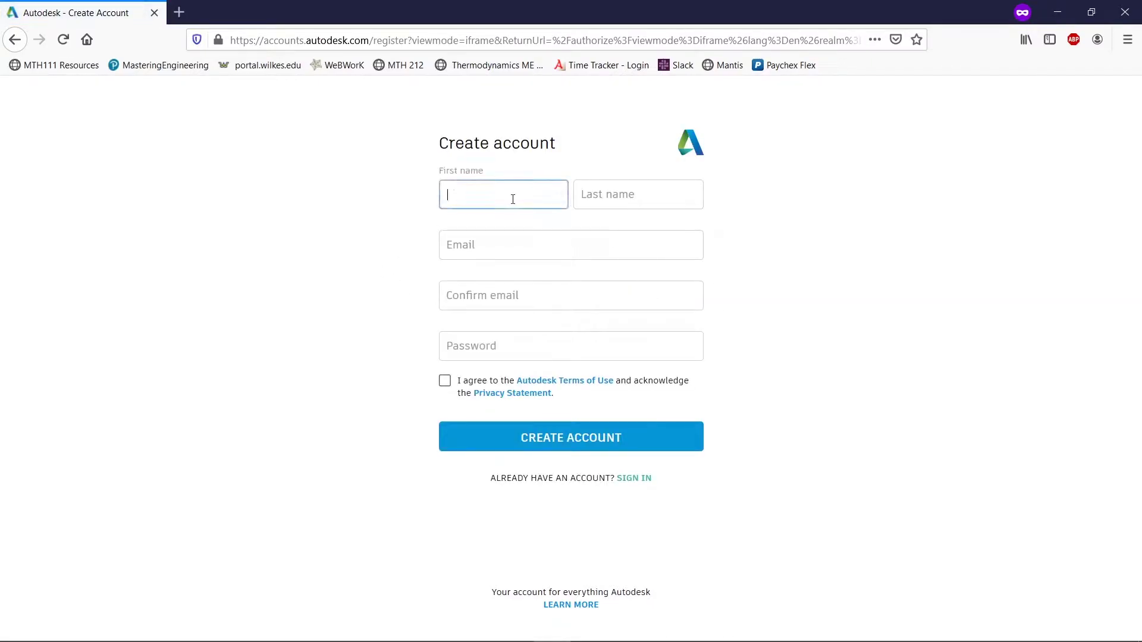
{"action": "key", "text": "Tab"}
{"action": "key", "text": "Tab"}
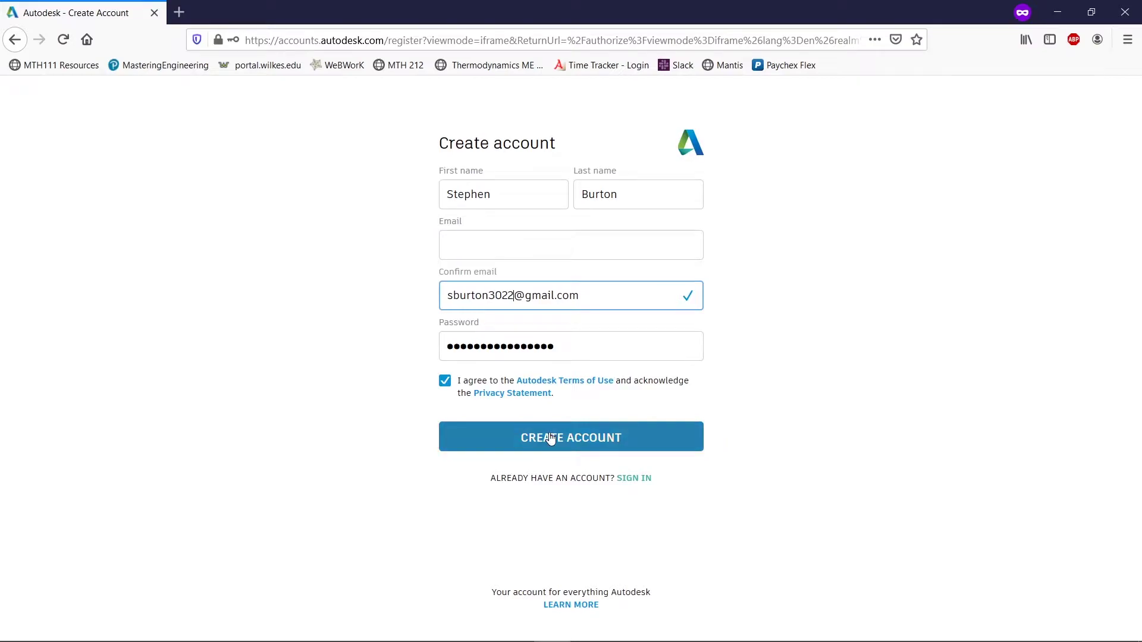
{"action": "left_click", "coordinate": [551, 438]}
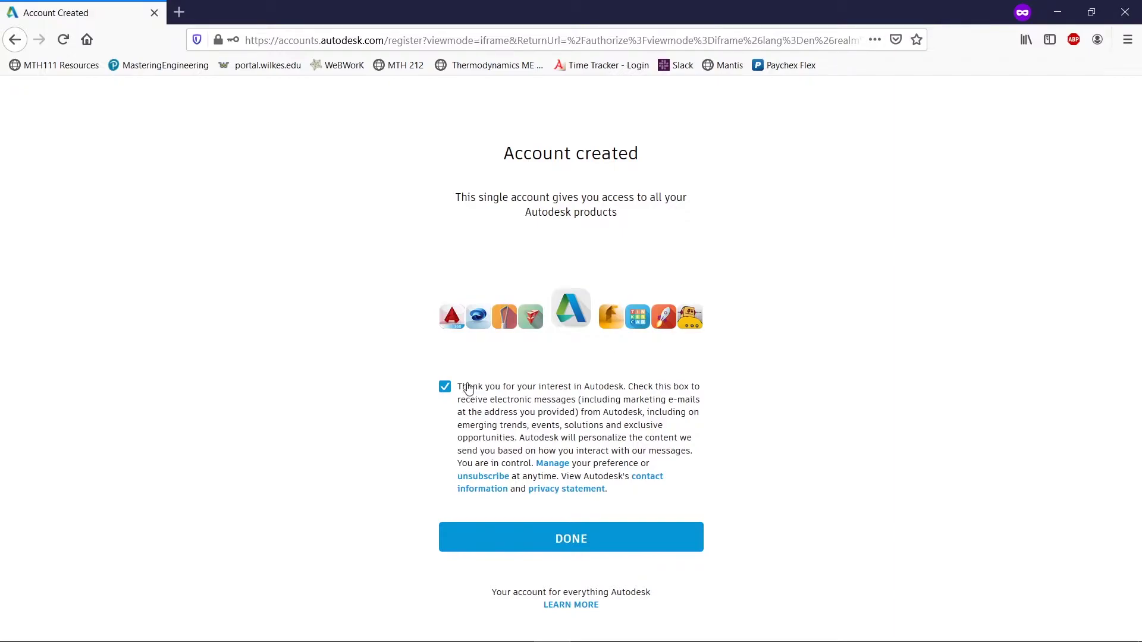
- Opt out of Autodesk marketing e-mails and start the Fusion 360 personal-use download with Get started
{"action": "left_click", "coordinate": [446, 388]}
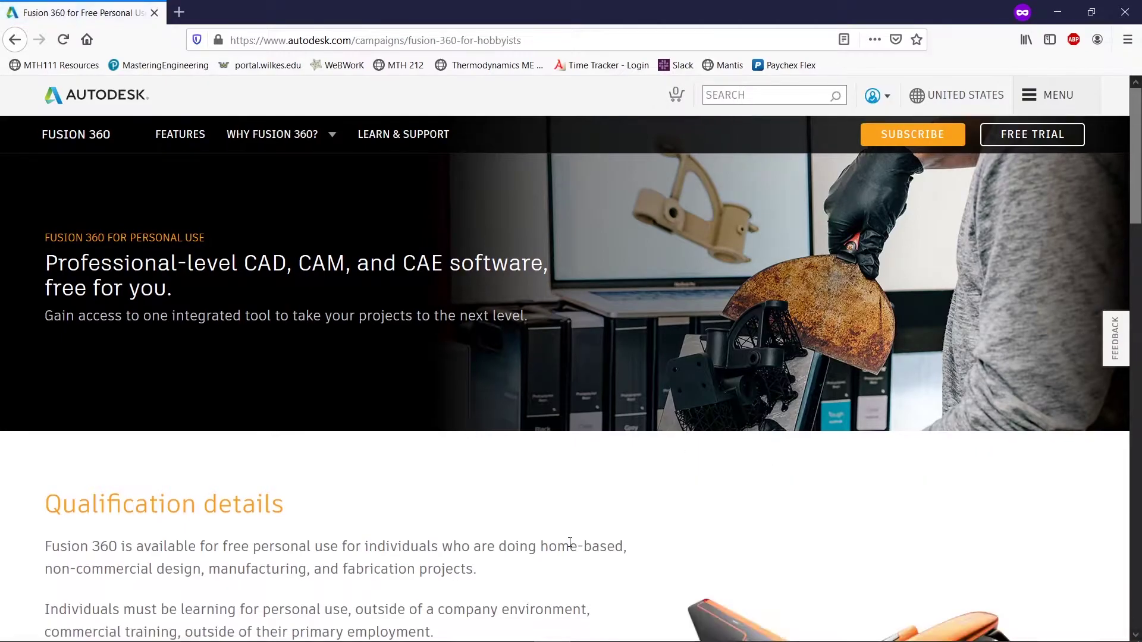
{"action": "scroll", "coordinate": [83, 320], "scroll_direction": "up", "scroll_amount": 1}
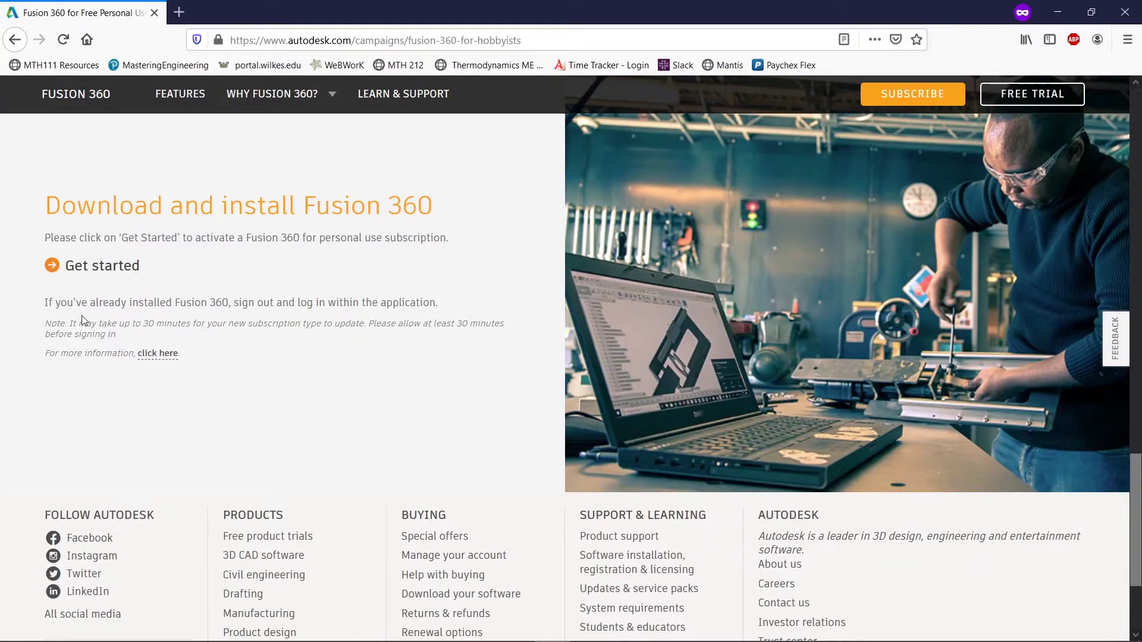
{"action": "left_click", "coordinate": [110, 266]}
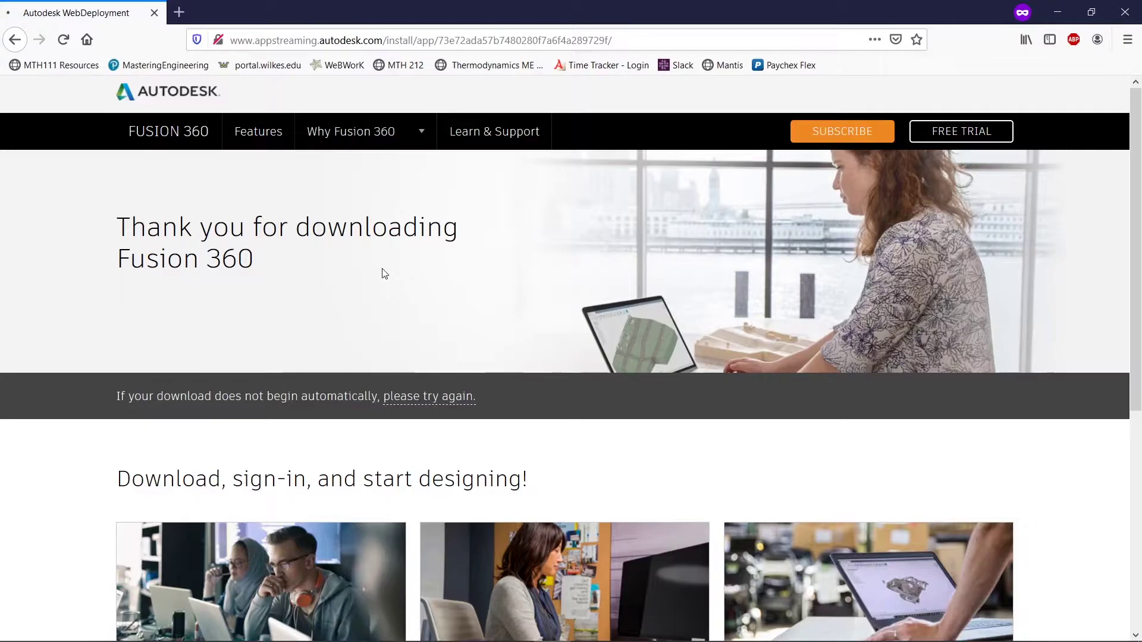
- Save the Fusion 360 Client Downloader and launch it from the browser's downloads
{"action": "left_click", "coordinate": [230, 125]}
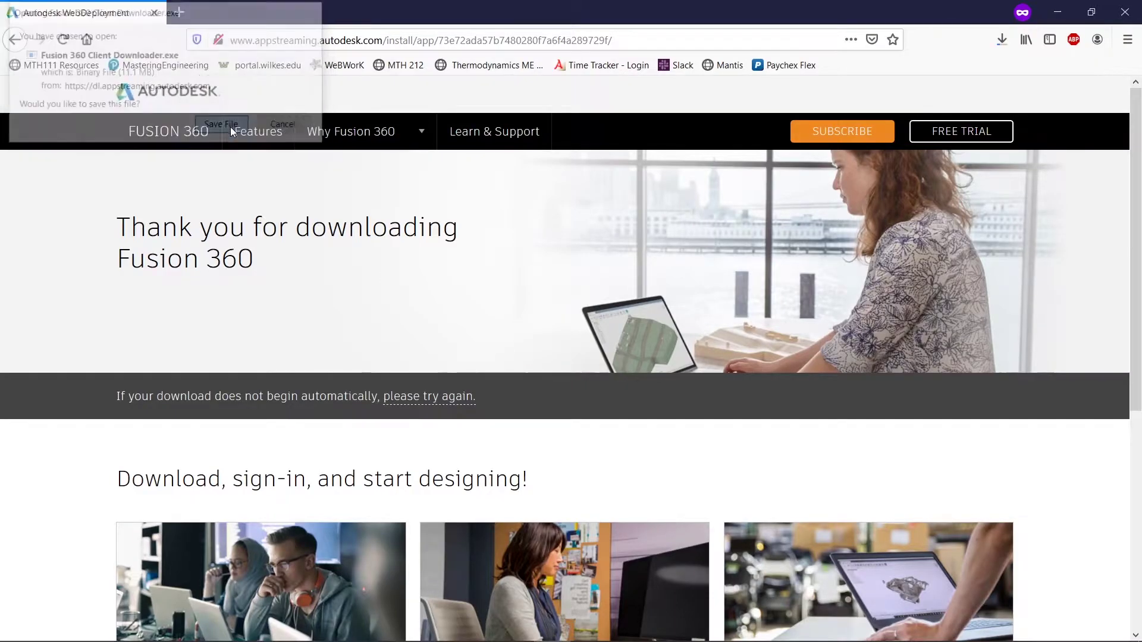
{"action": "left_click", "coordinate": [990, 33]}
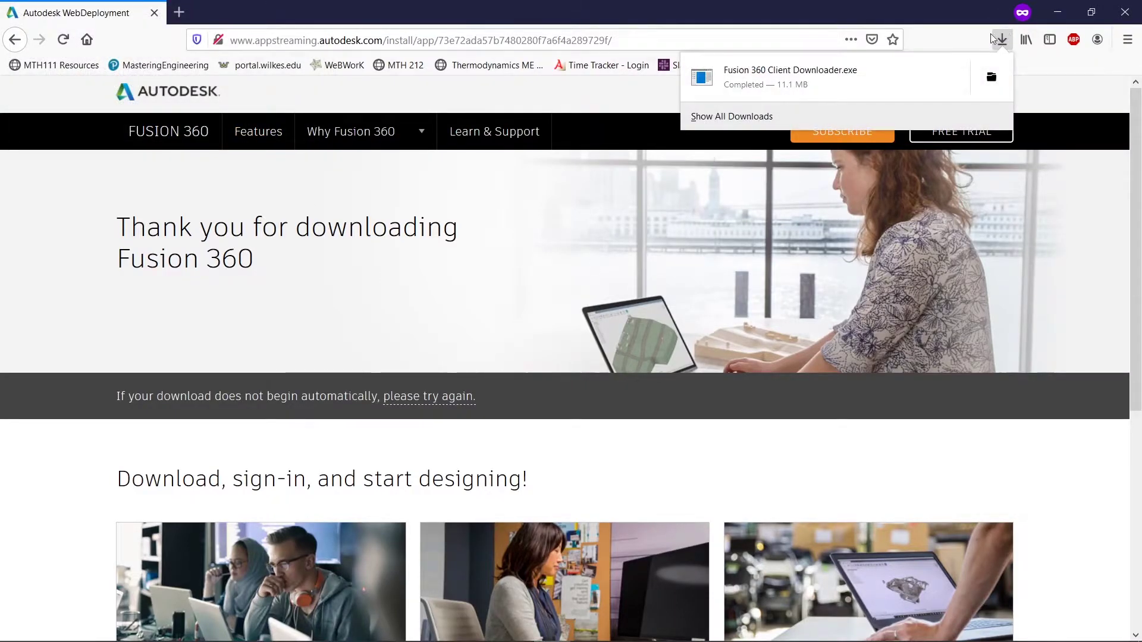
{"action": "left_click", "coordinate": [866, 66]}
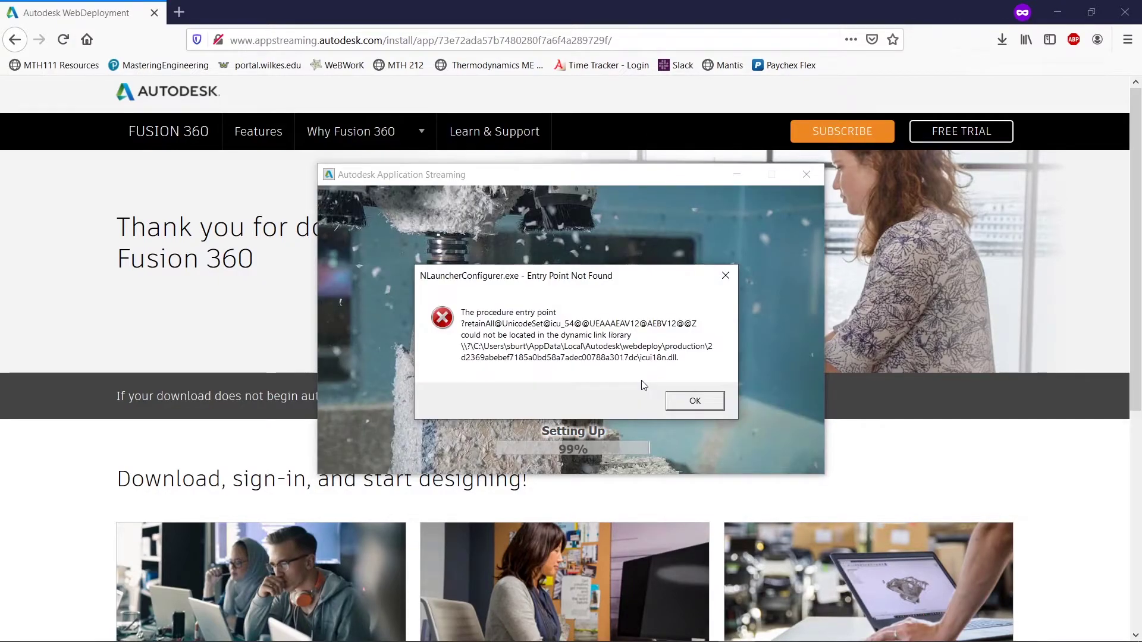
- Dismiss the three 'Entry Point Not Found' errors, including the Fusion360.exe one, so setup finishes
{"action": "left_click", "coordinate": [683, 400]}
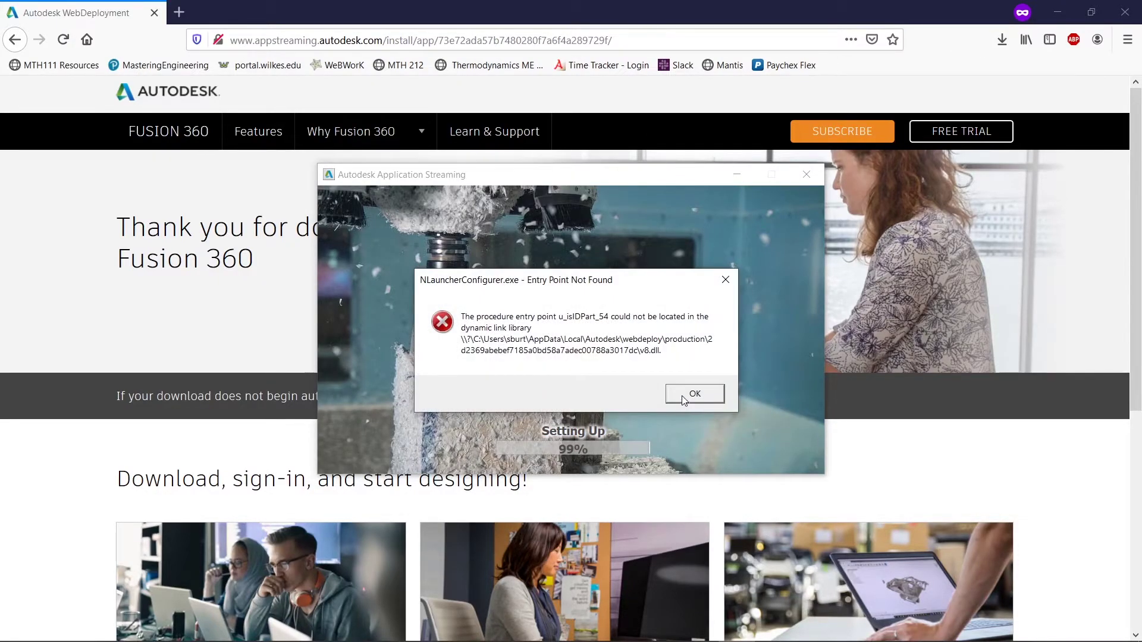
{"action": "left_click", "coordinate": [683, 397]}
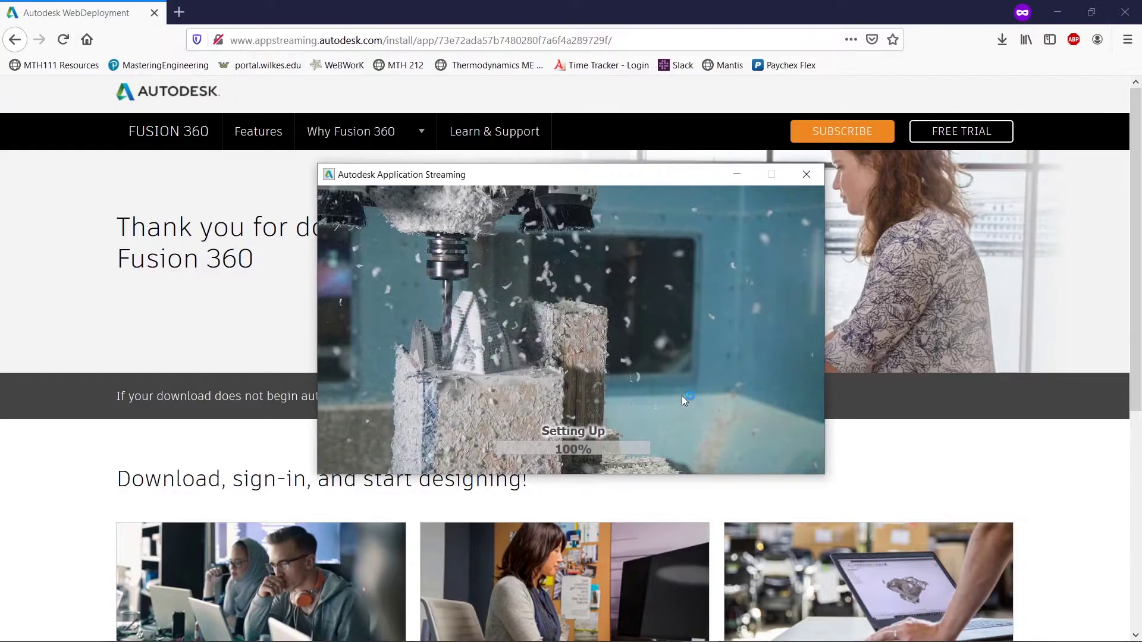
{"action": "left_click", "coordinate": [684, 399]}
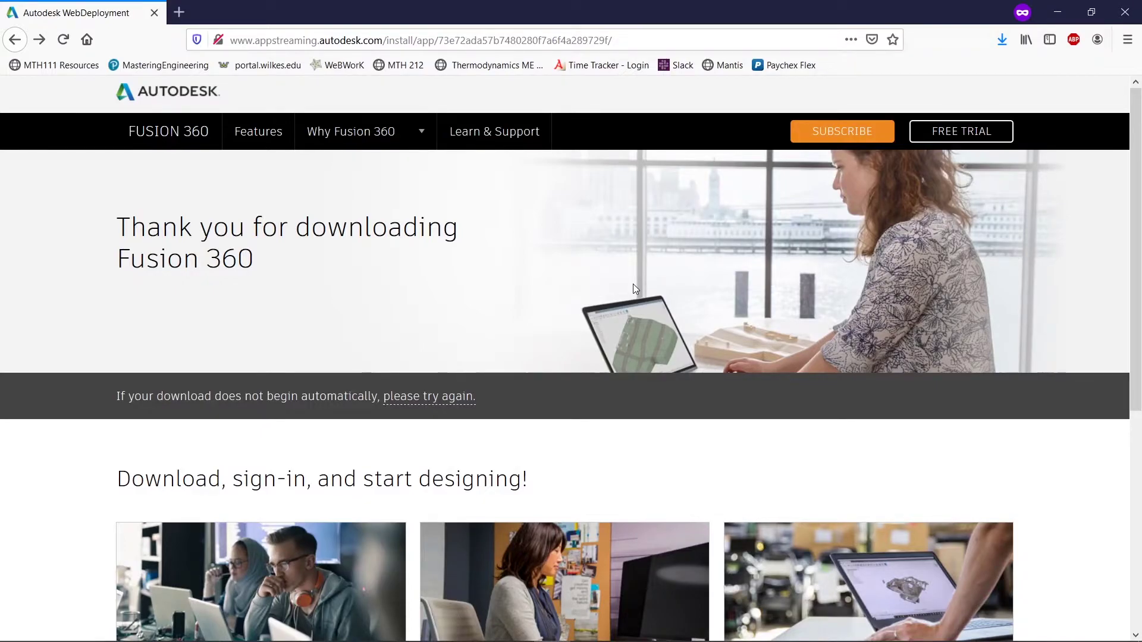
- Launch Autodesk Fusion 360 from the Windows Start menu search for 'fusion'
{"action": "key", "text": "super"}
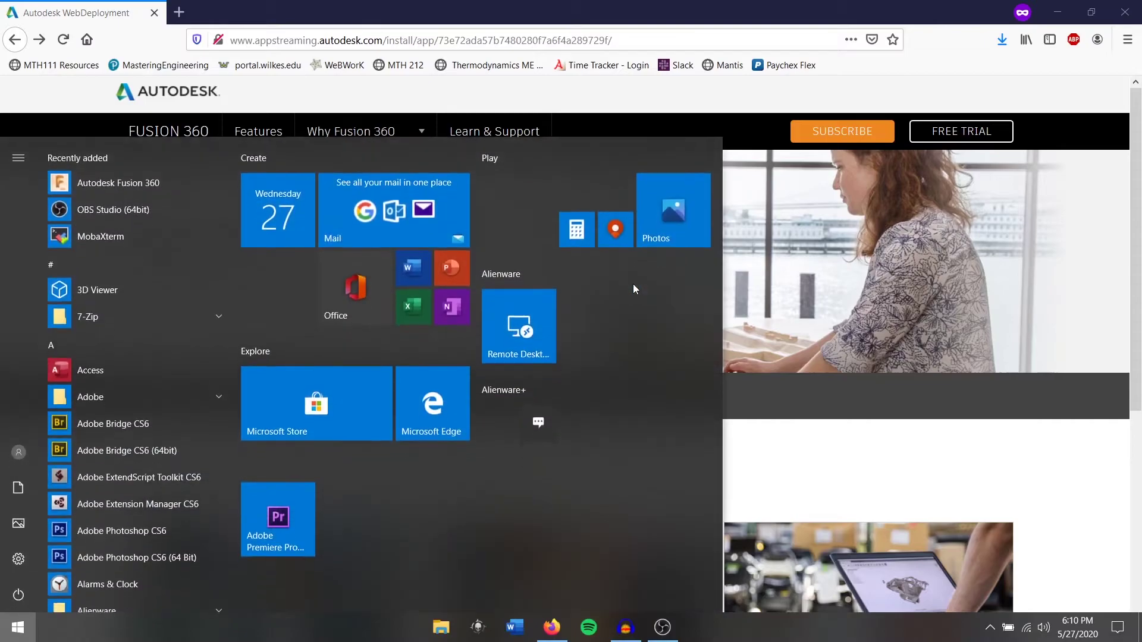
{"action": "type", "text": "fusion"}
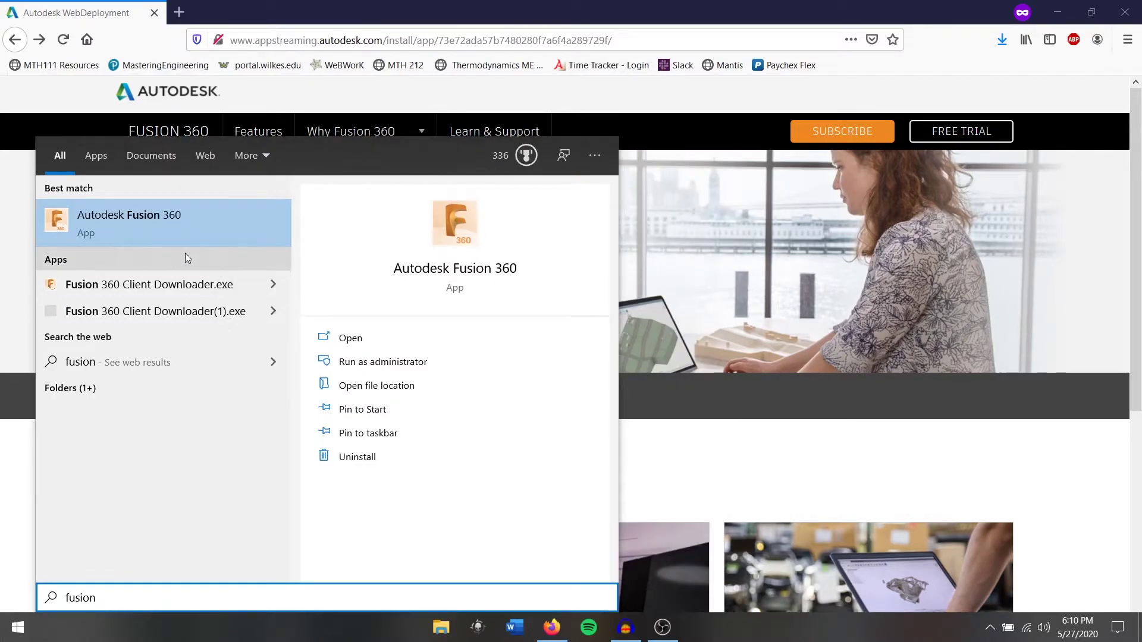
{"action": "left_click", "coordinate": [255, 235]}
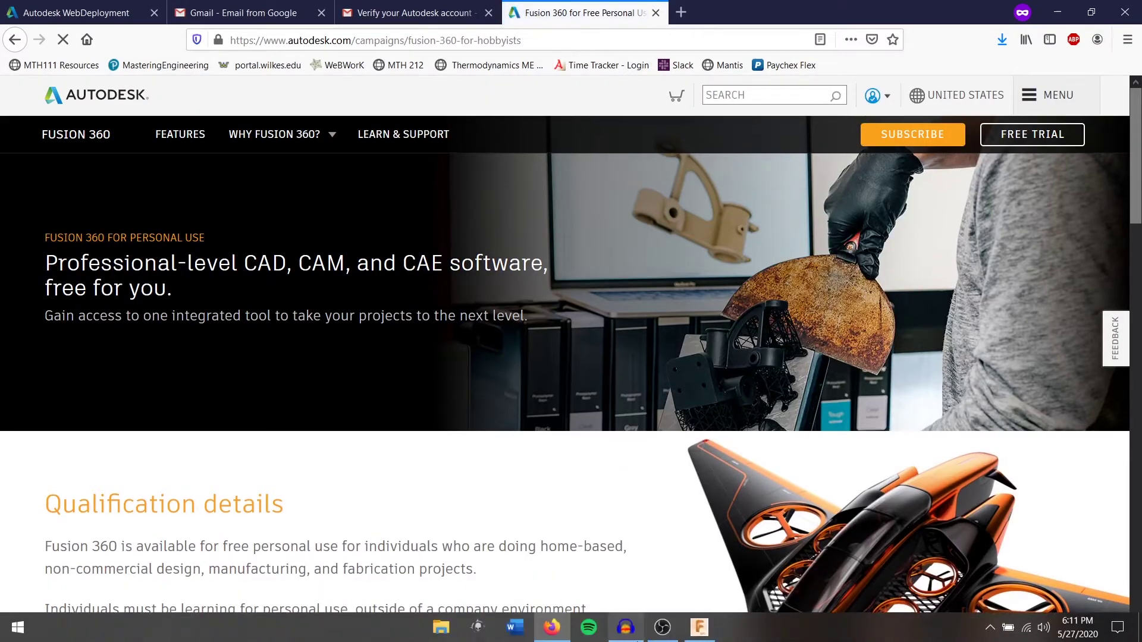
- Continue past Fusion 360's account verification prompt and the welcome introduction
{"action": "left_click", "coordinate": [700, 627]}
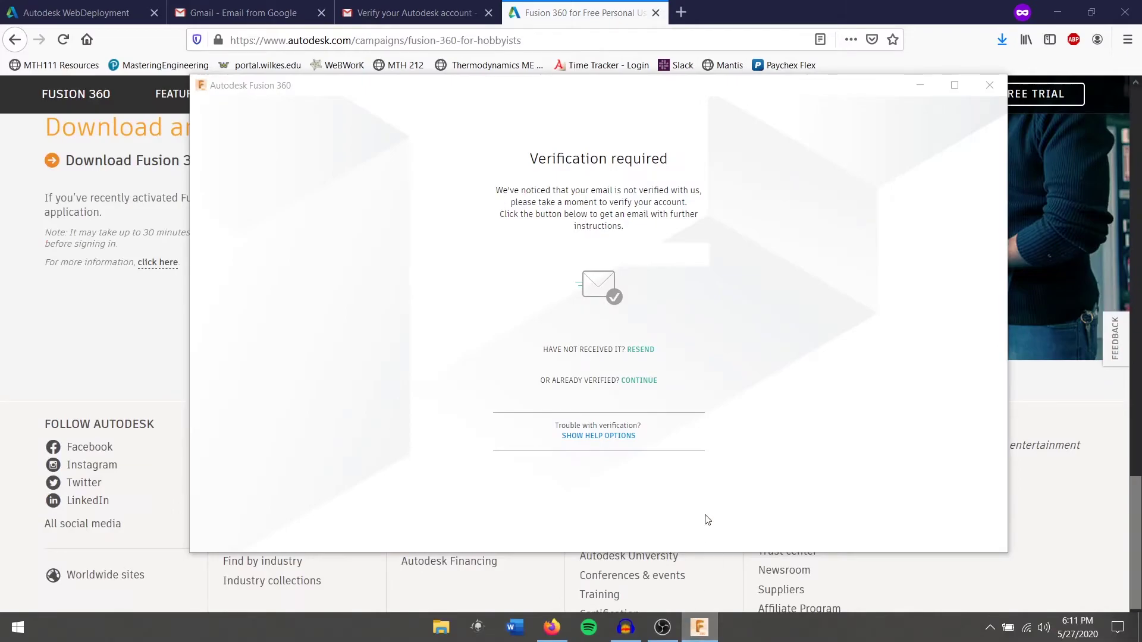
{"action": "left_click", "coordinate": [639, 381]}
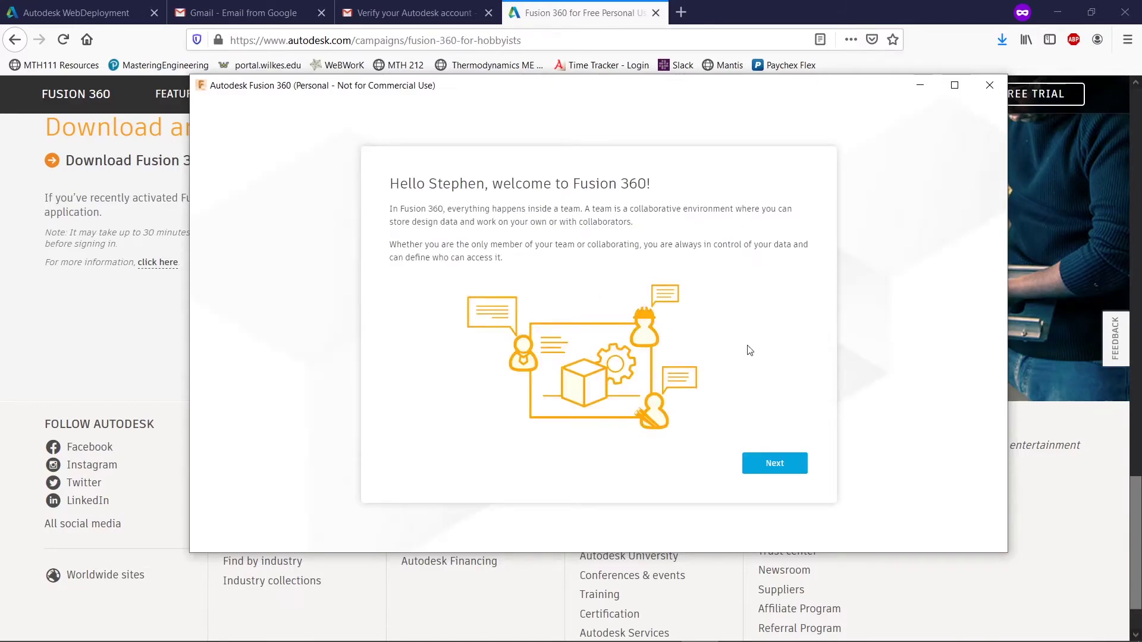
{"action": "left_click", "coordinate": [765, 465]}
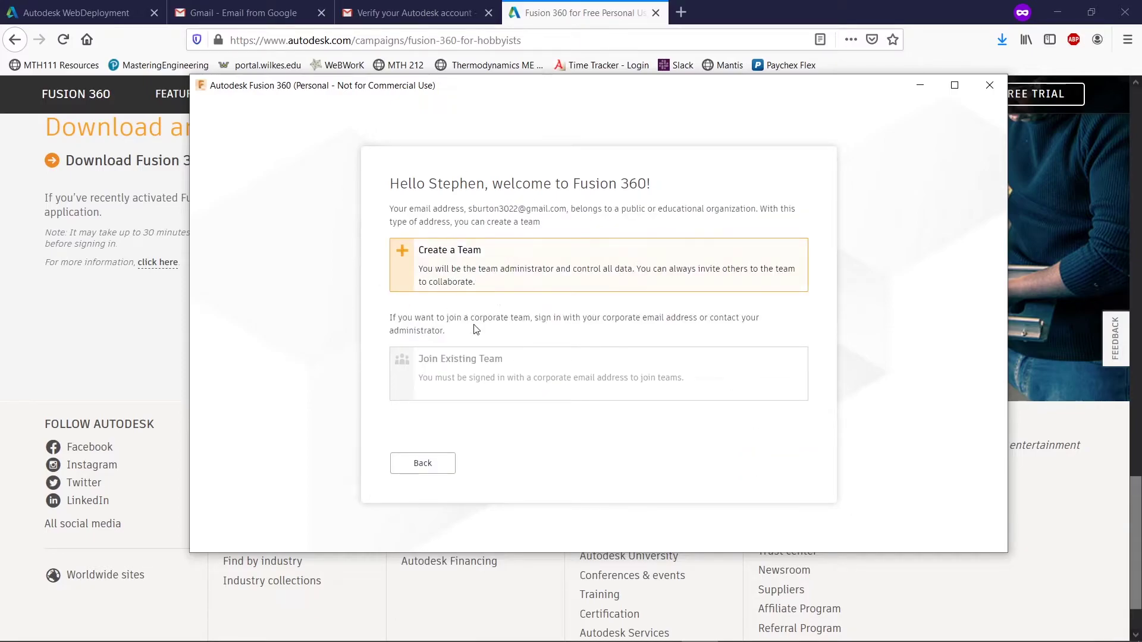
- Create a new team named 'S' and move on to the team privacy step
{"action": "left_click", "coordinate": [519, 286]}
{"action": "left_click", "coordinate": [511, 252]}
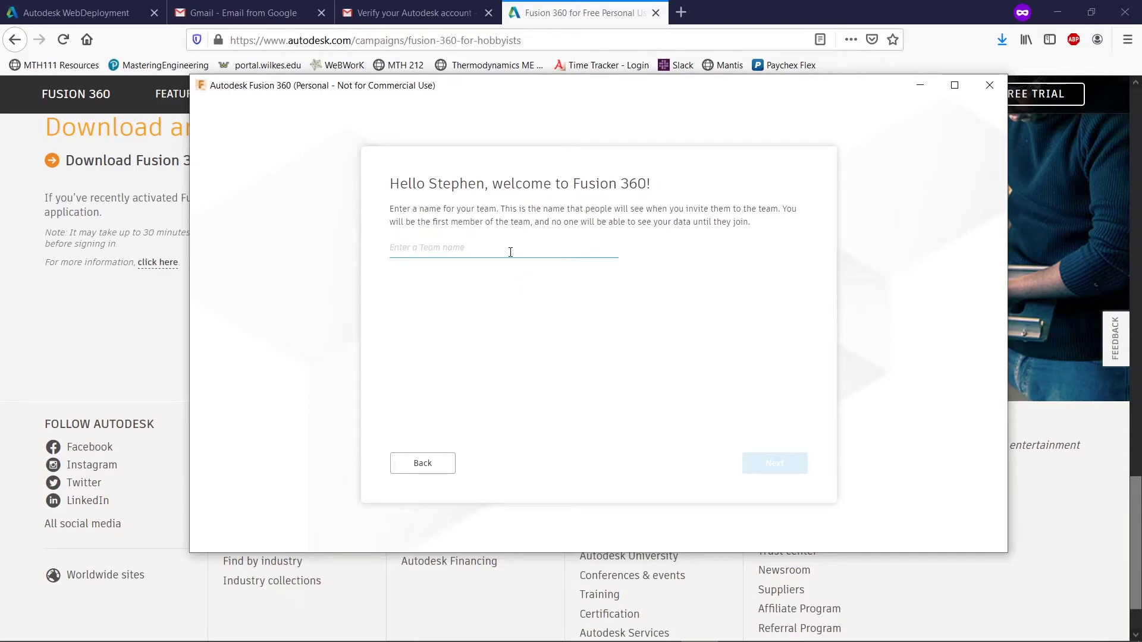
{"action": "type", "text": "Stevie"}
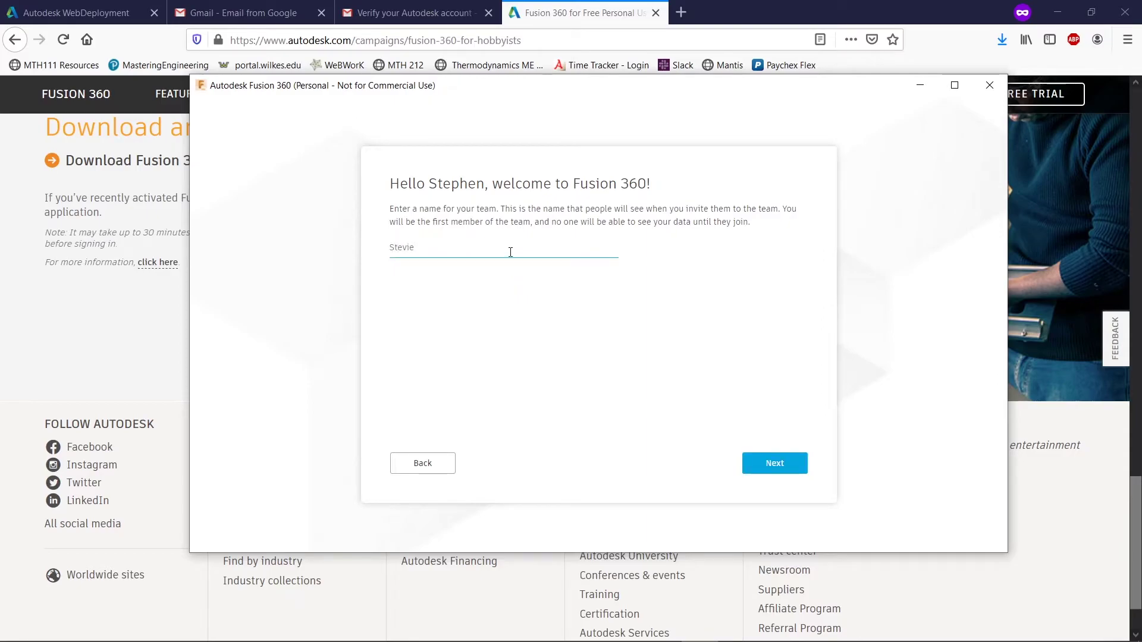
{"action": "left_click", "coordinate": [770, 465]}
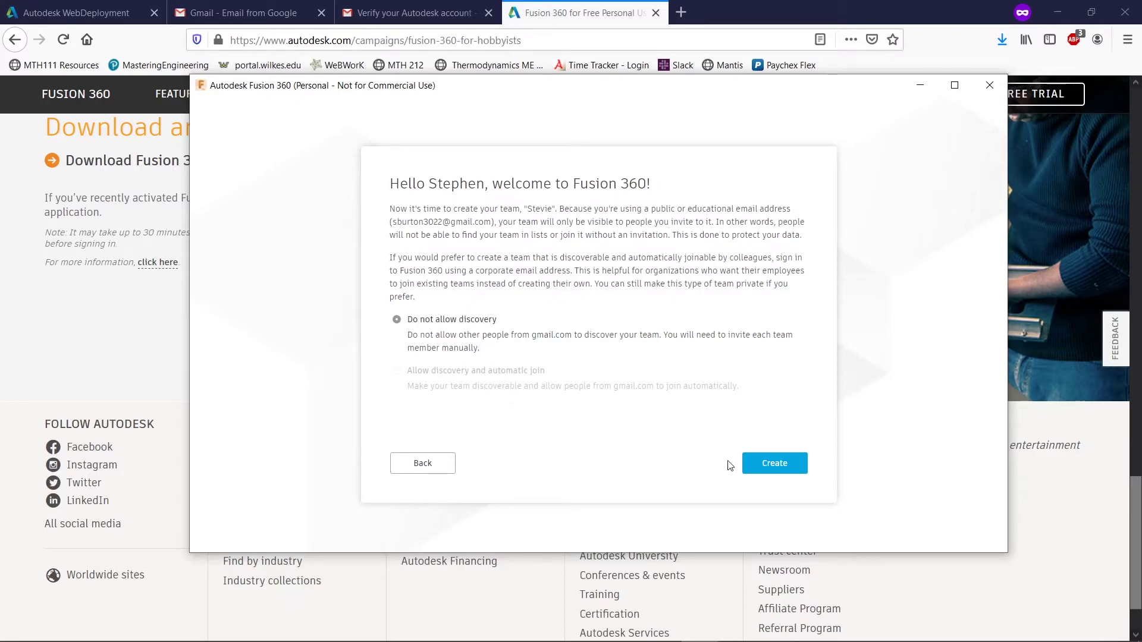
- Create the team, keeping 'Do not allow discovery', to reach the Untitled design
{"action": "left_click", "coordinate": [748, 464]}
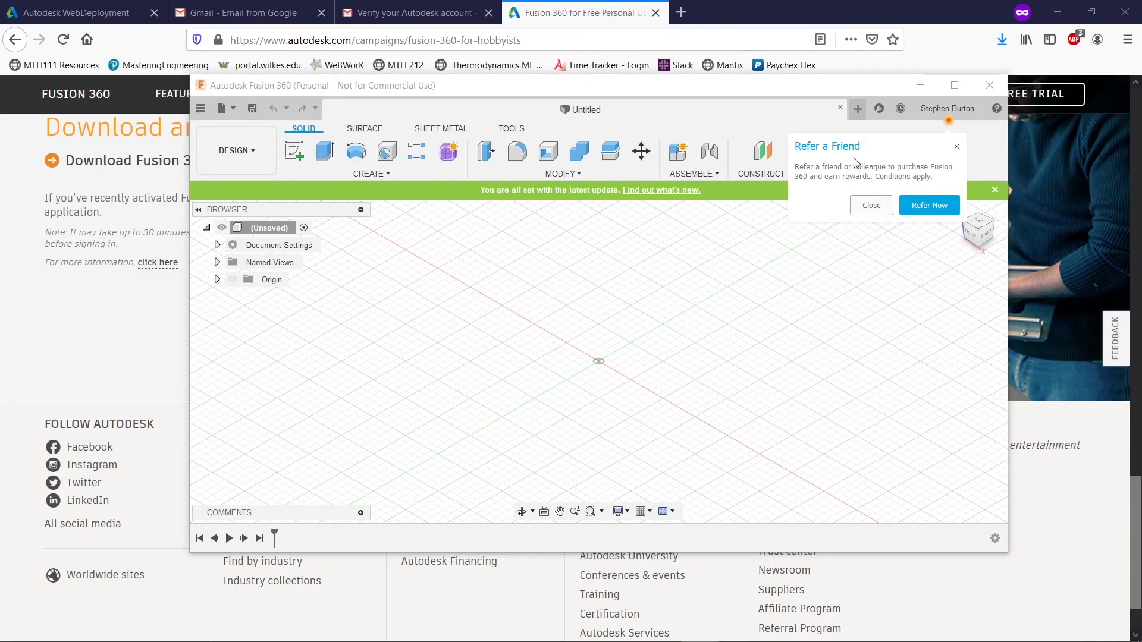
- Close the Refer a Friend popup, maximize the Fusion 360 window, and recentre the grid
{"action": "left_click", "coordinate": [874, 206]}
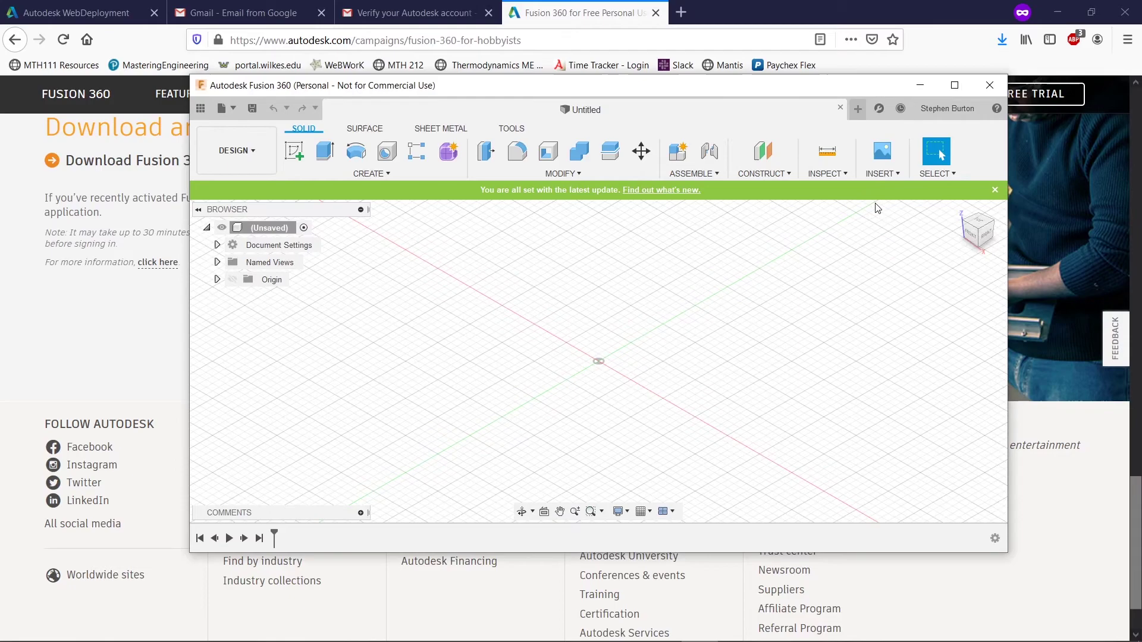
{"action": "scroll", "coordinate": [698, 311], "scroll_direction": "down", "scroll_amount": 3}
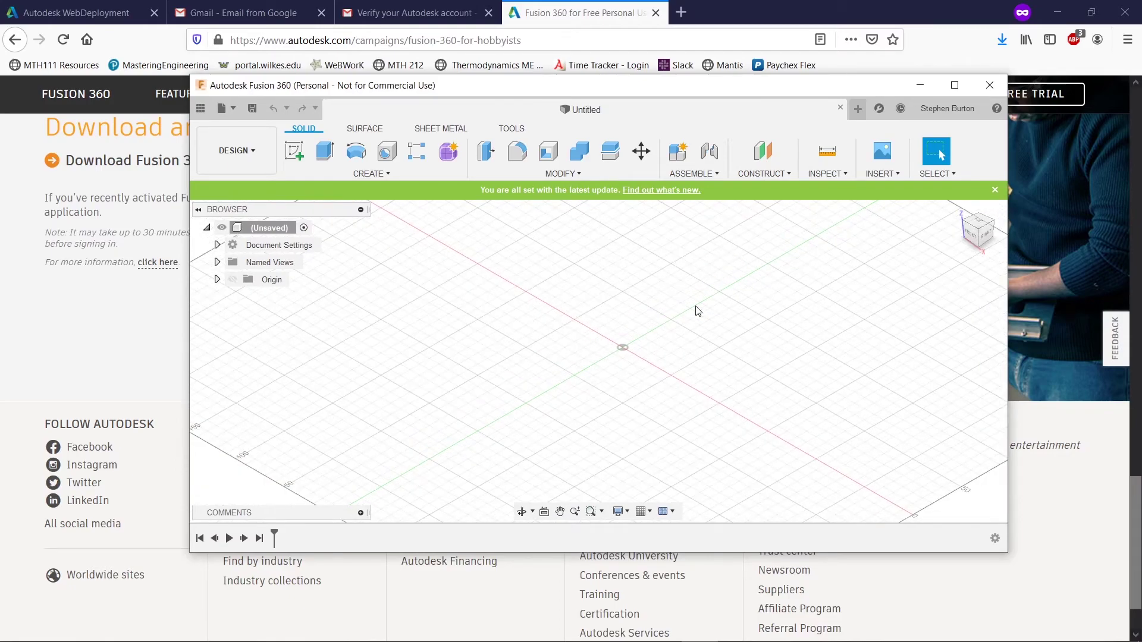
{"action": "scroll", "coordinate": [698, 311], "scroll_direction": "down", "scroll_amount": 2}
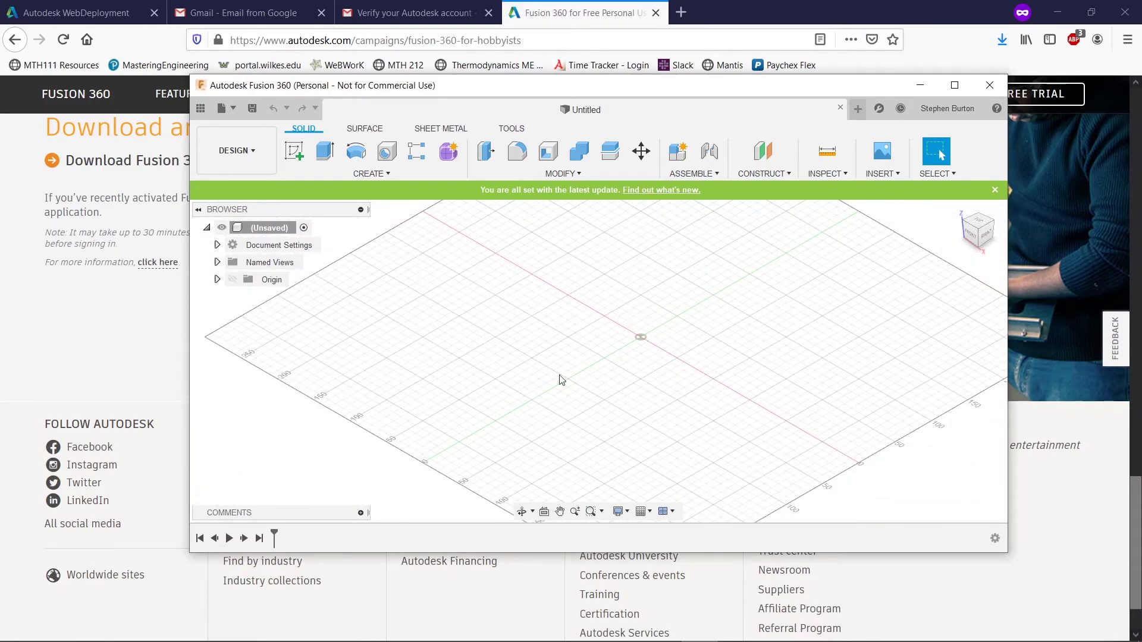
{"action": "double_click", "coordinate": [699, 113]}
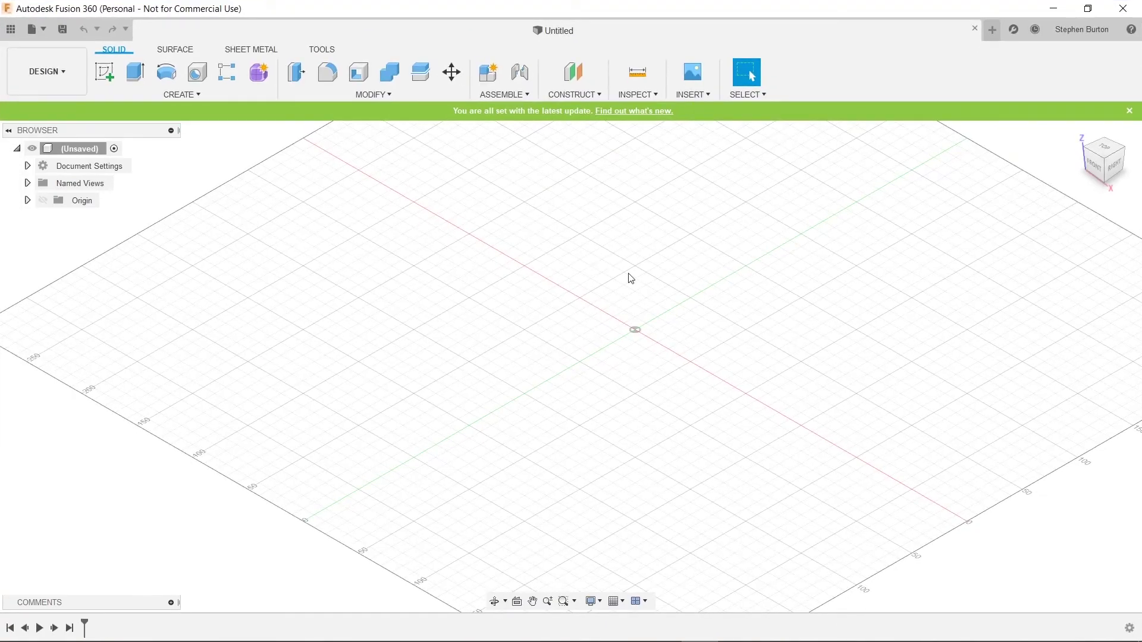
{"action": "scroll", "coordinate": [636, 284], "scroll_direction": "down", "scroll_amount": 2}
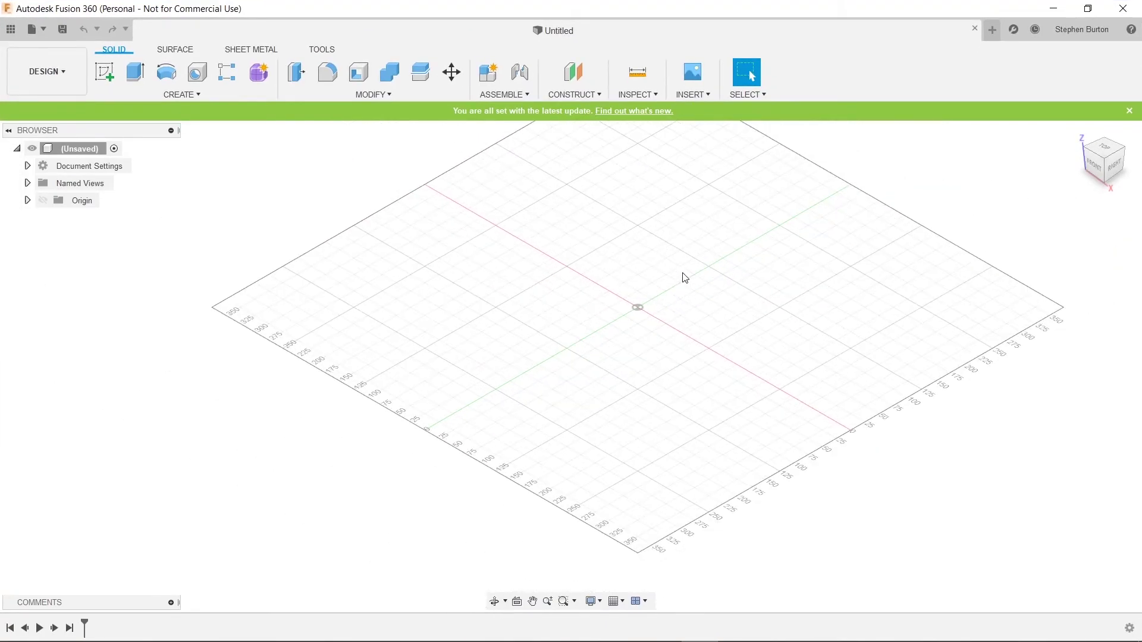
{"action": "middle_click_drag", "start_coordinate": [685, 278], "coordinate": [570, 329]}
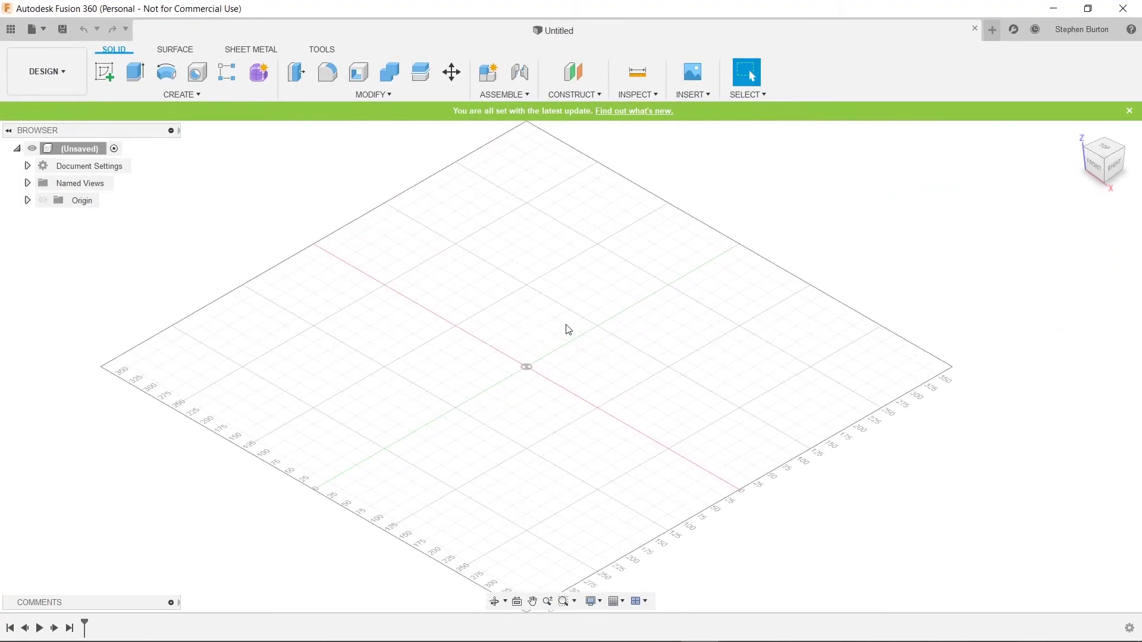